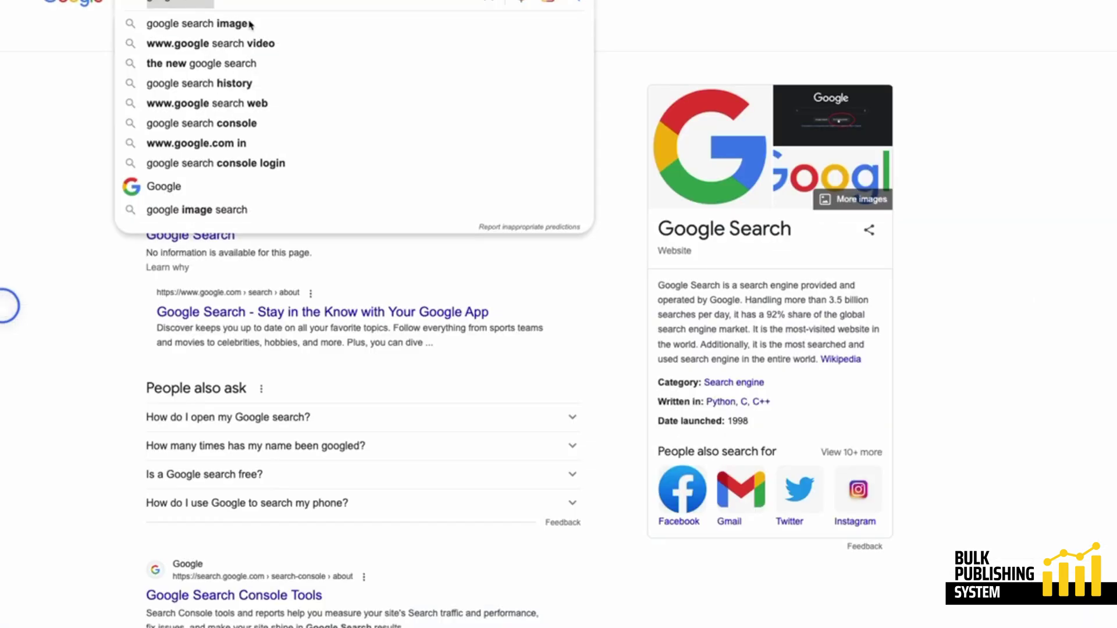
Step: Paste the coffee machine keyword suggestions into column A starting at A2
type("are coffee")
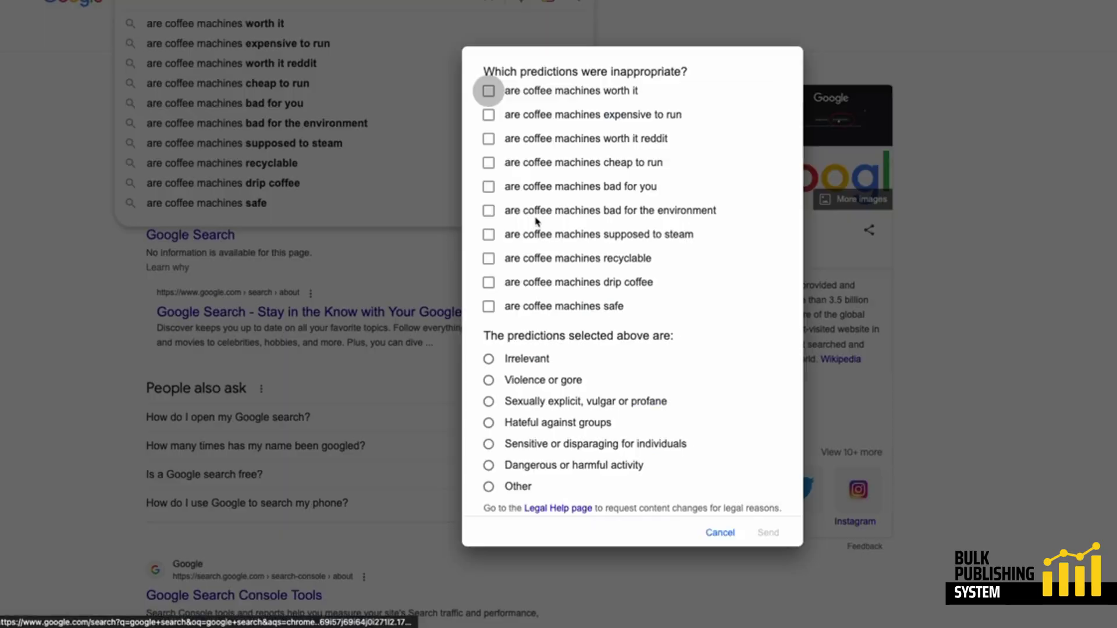
left_click_drag(486, 92, 20, 306)
key("ctrl+c")
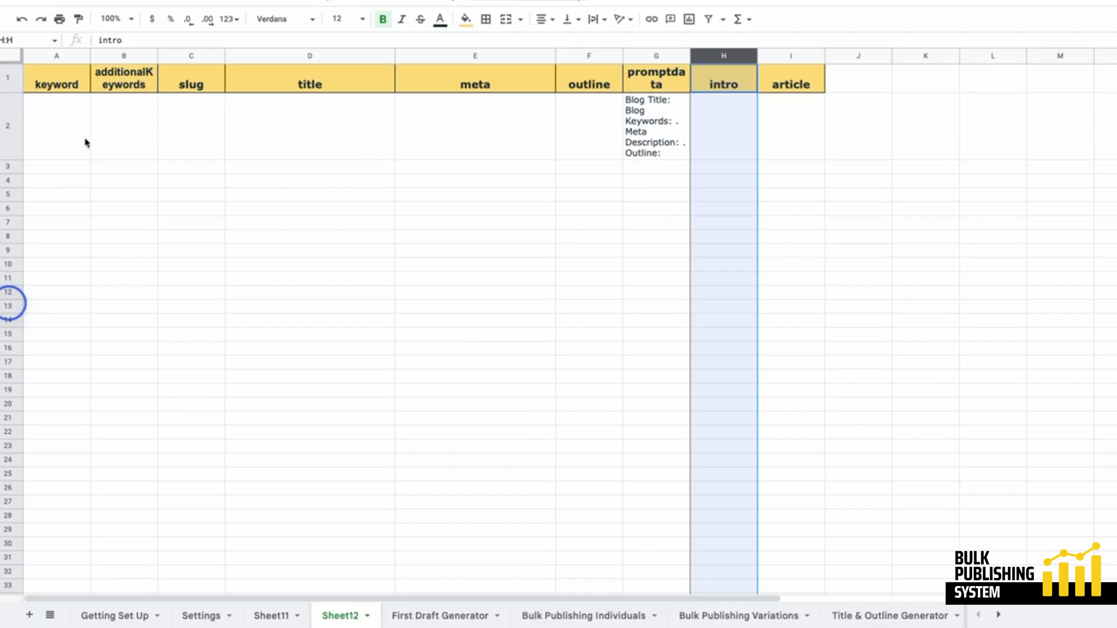
left_click(64, 143)
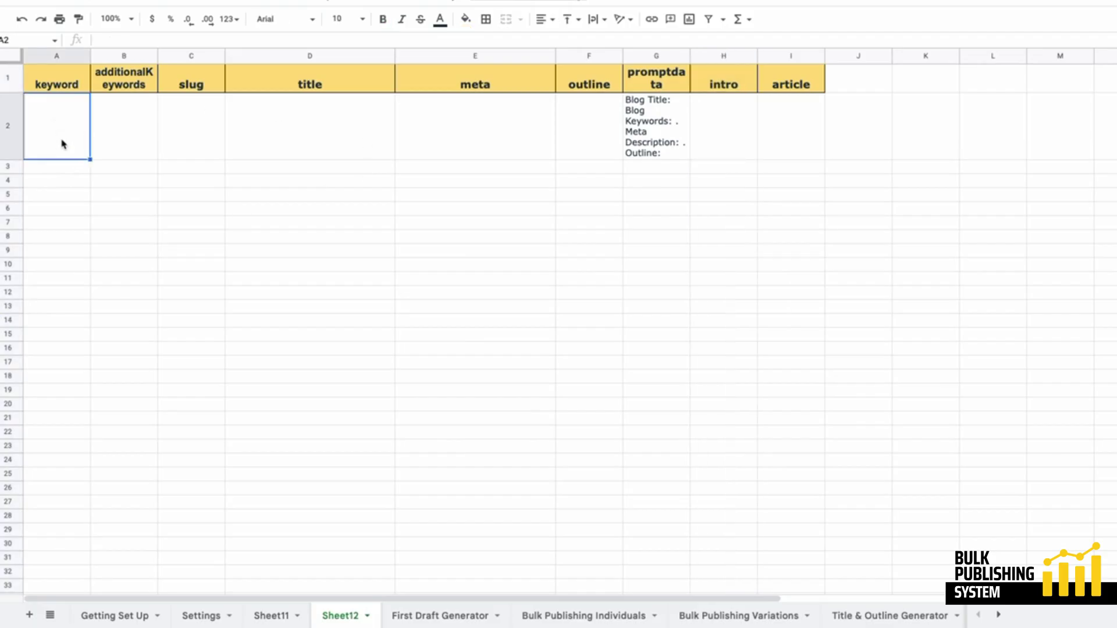
key("ctrl+v")
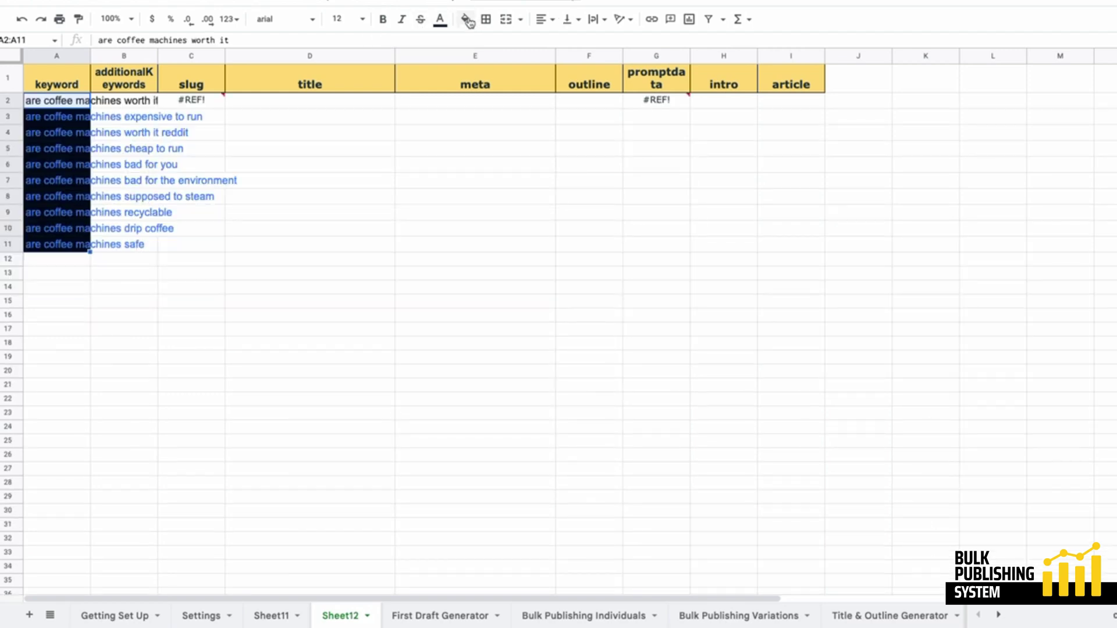
Step: Make the keyword text black, set column A to clip text, and widen it
left_click(466, 19)
left_click(441, 19)
left_click(441, 63)
left_click(309, 180)
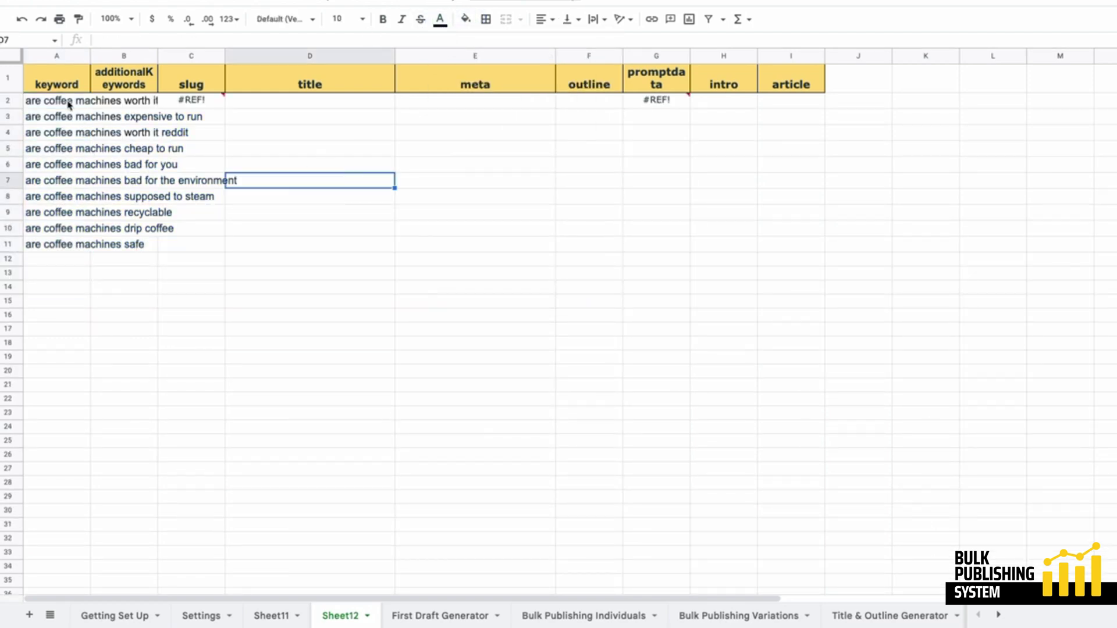
left_click(57, 55)
left_click(592, 19)
left_click(629, 45)
left_click_drag(90, 55, 124, 56)
Step: Check the slug formula in C2, then fill B2:B11 with =getkeywords(A2)
double_click(242, 100)
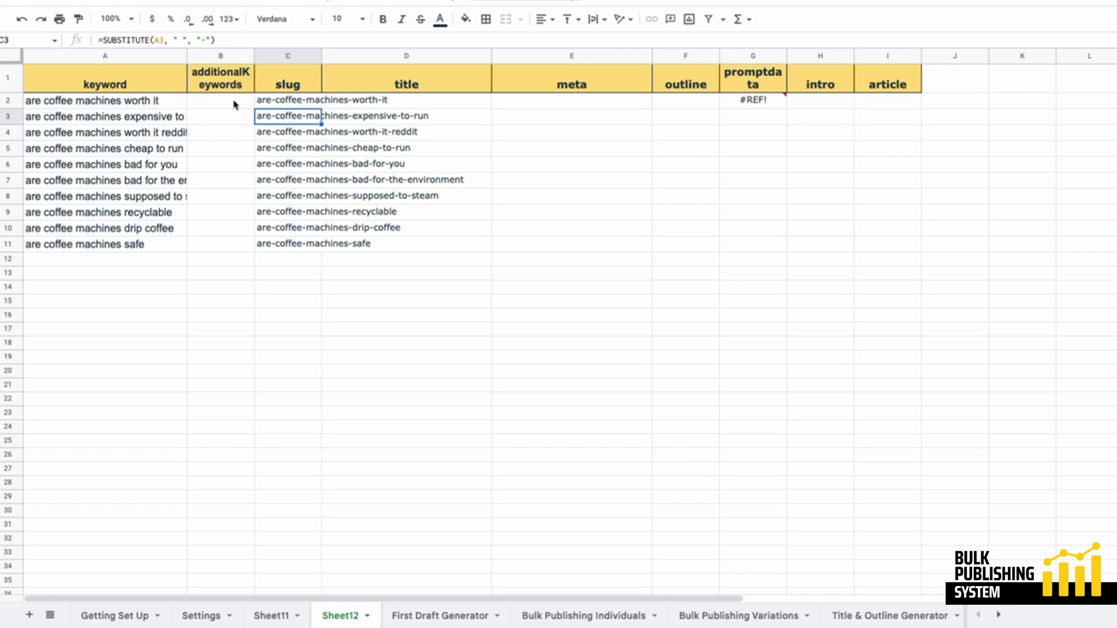
left_click(231, 102)
type("=getkeywords(A2)")
key("Return")
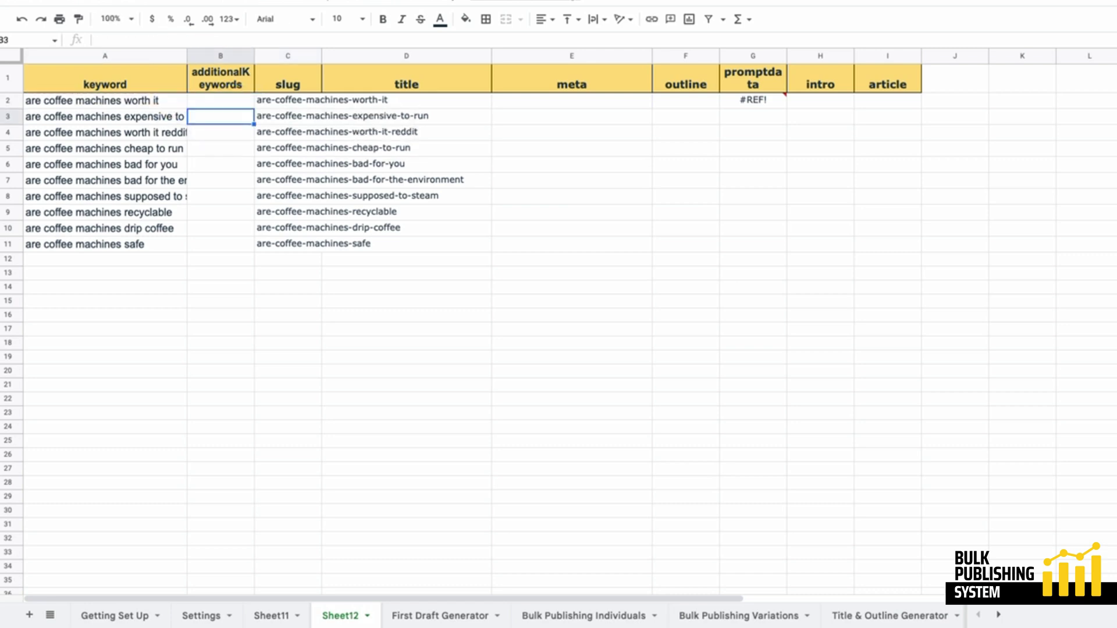
key("ctrl+Return")
left_click(526, 126)
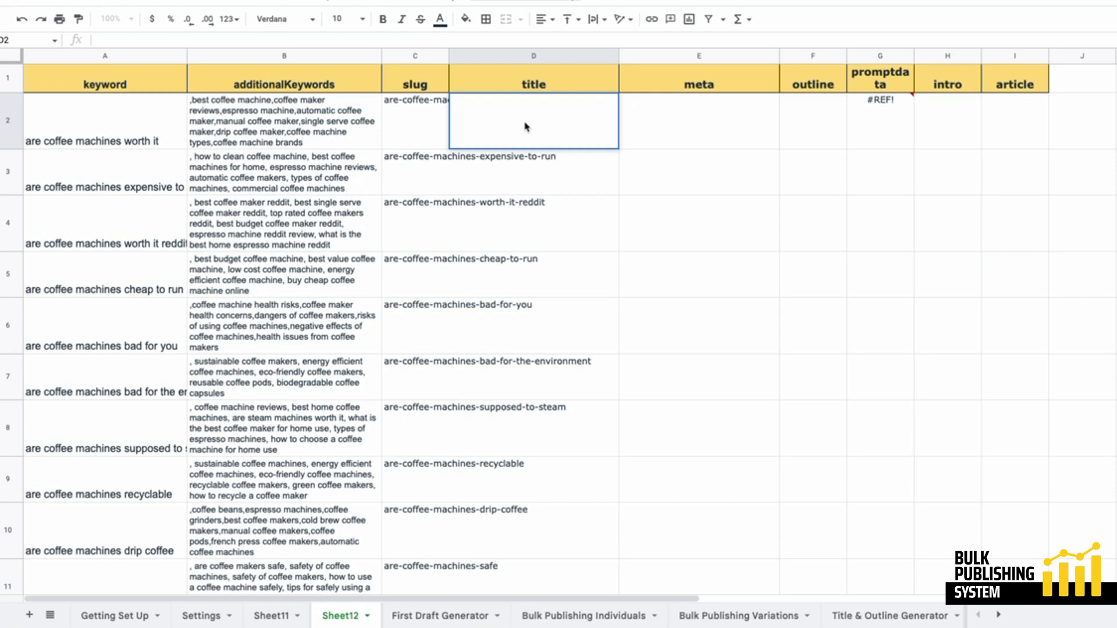
Step: Enter =gettitle(A2) in D2 and copy it down to row 11
type("=gettitle(")
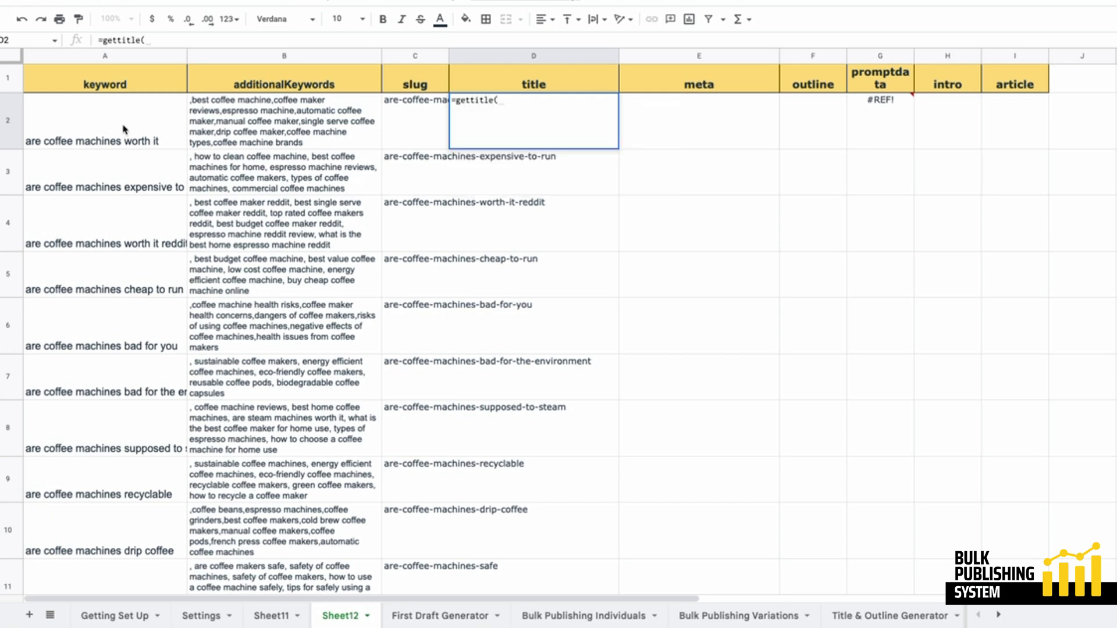
left_click(124, 129)
key("Return")
left_click(582, 134)
left_click_drag(618, 149, 538, 515)
scroll(618, 120, "up", 2)
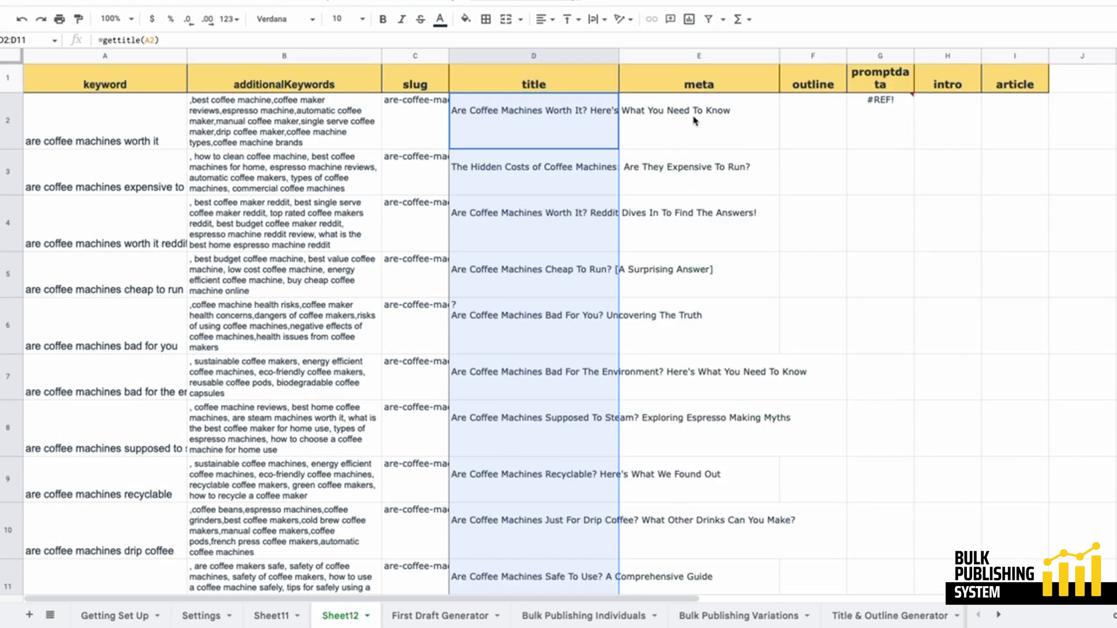
Step: Fill column E with =getmeta(D2) meta descriptions and wrap their text
left_click(675, 128)
type("=getmeta(")
left_click(476, 123)
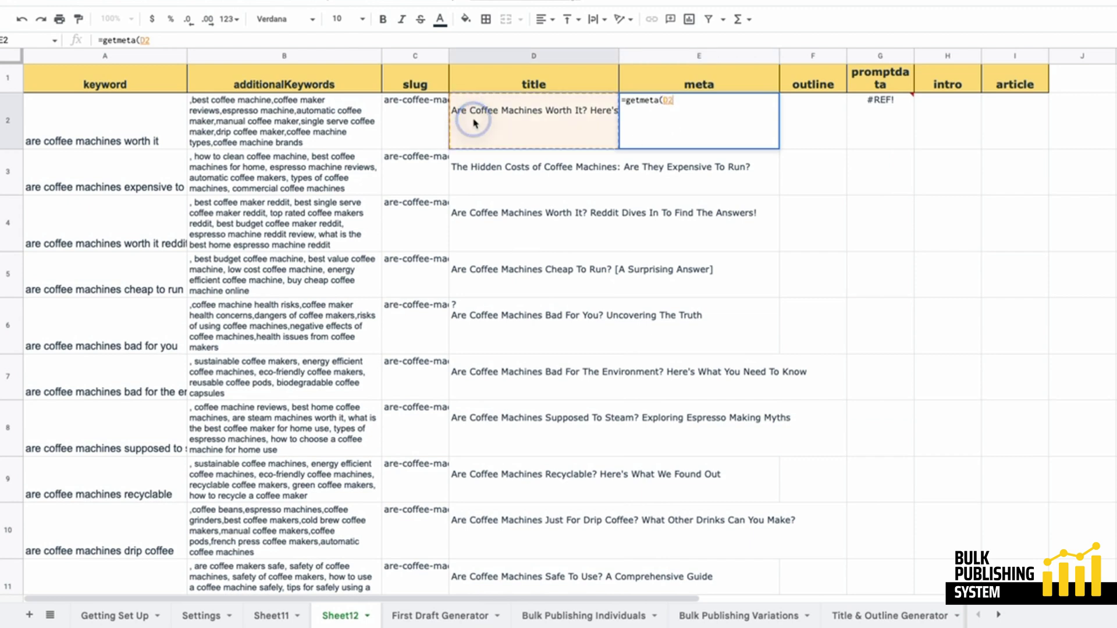
type(")")
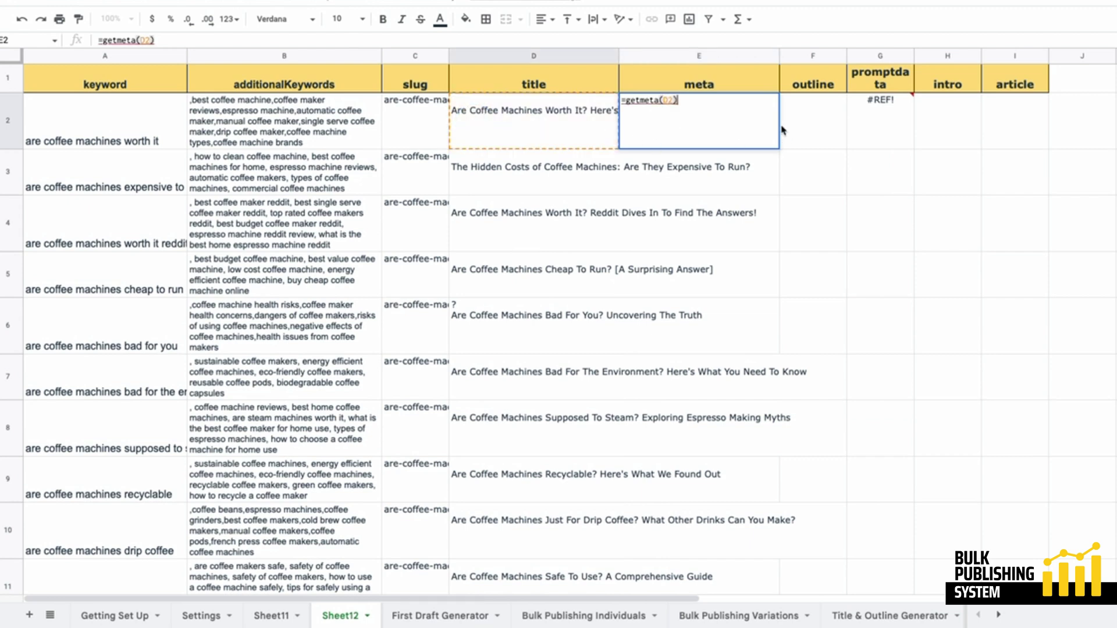
key("Return")
left_click(760, 120)
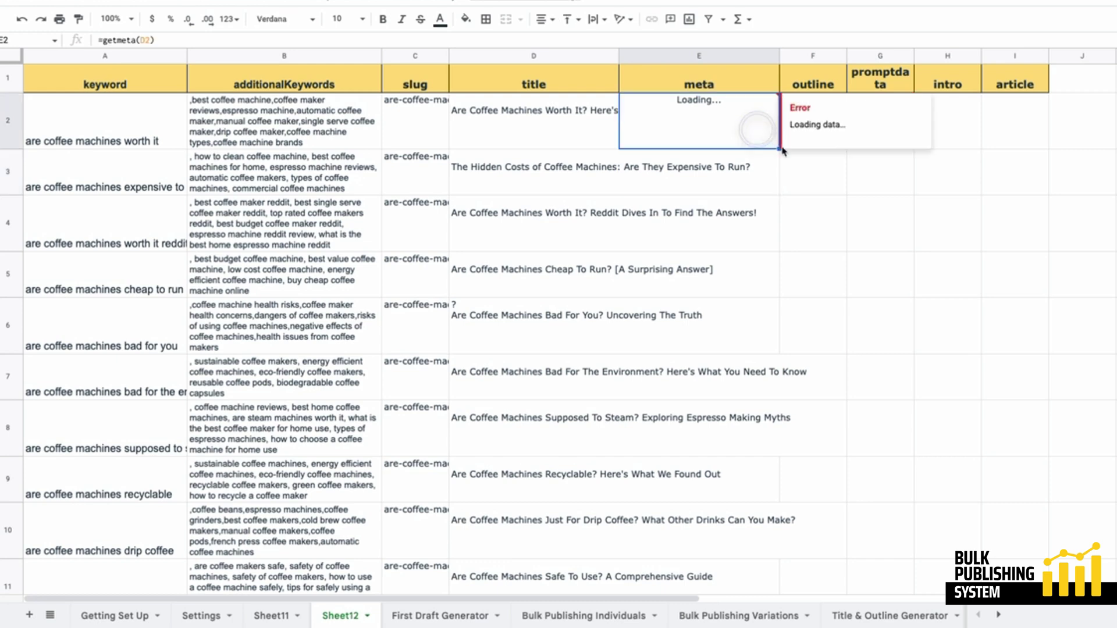
double_click(779, 148)
scroll(800, 276, "down", 3)
scroll(800, 277, "up", 5)
left_click(598, 19)
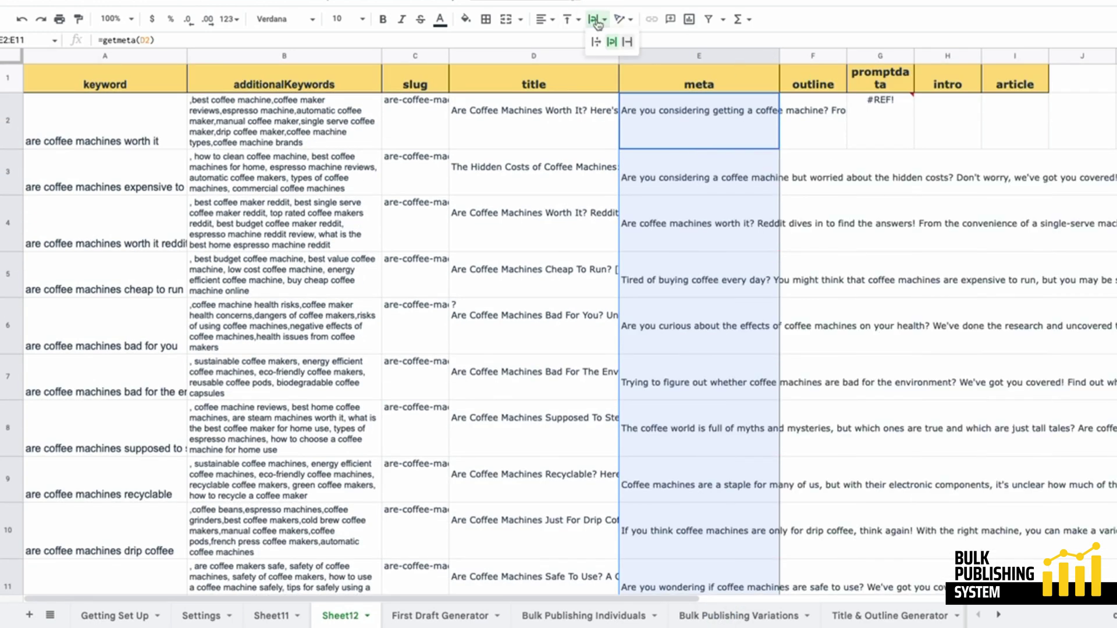
left_click(605, 39)
scroll(803, 186, "right", 5)
left_click(527, 134)
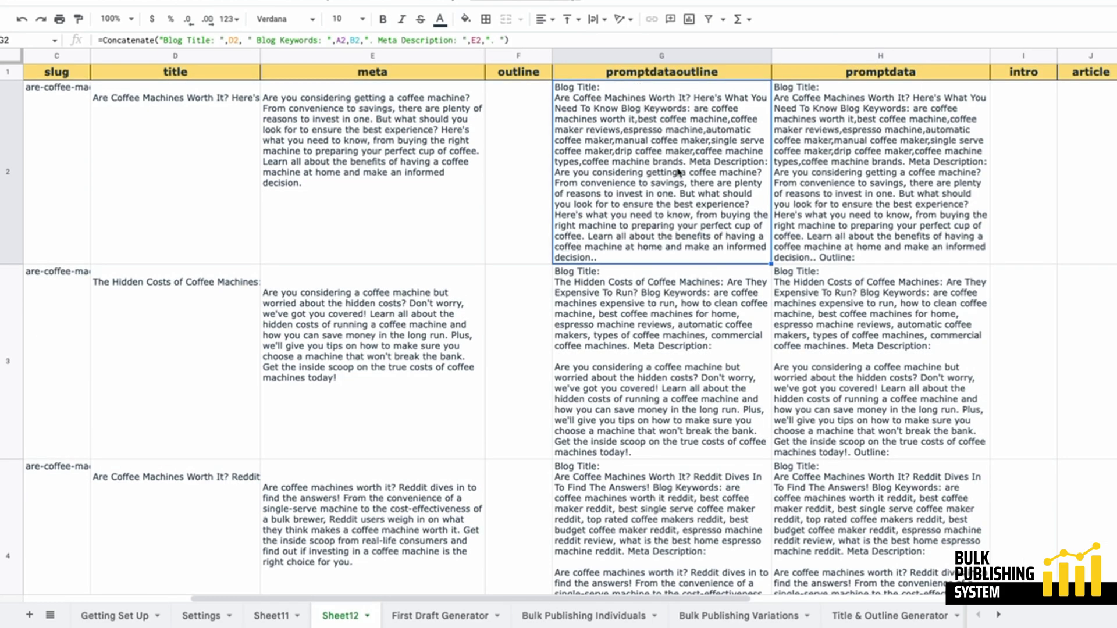
Step: Enter =generate(G2) in F2 and copy the outline formula down to row 11
double_click(666, 145)
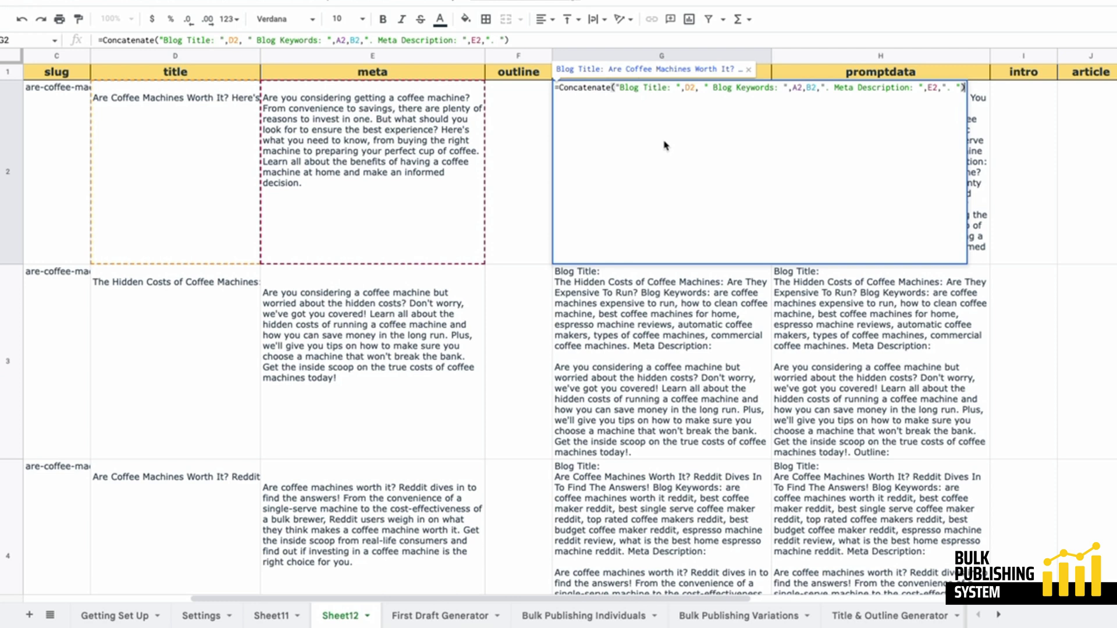
left_click(506, 138)
left_click(511, 124)
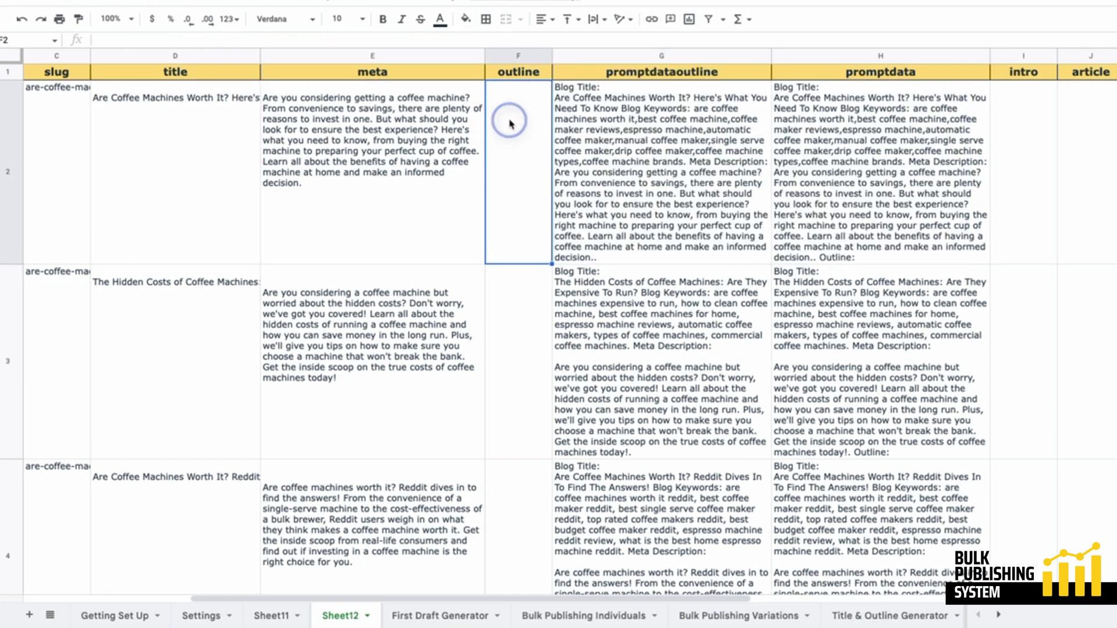
type("=ge")
type("nerate(G2)")
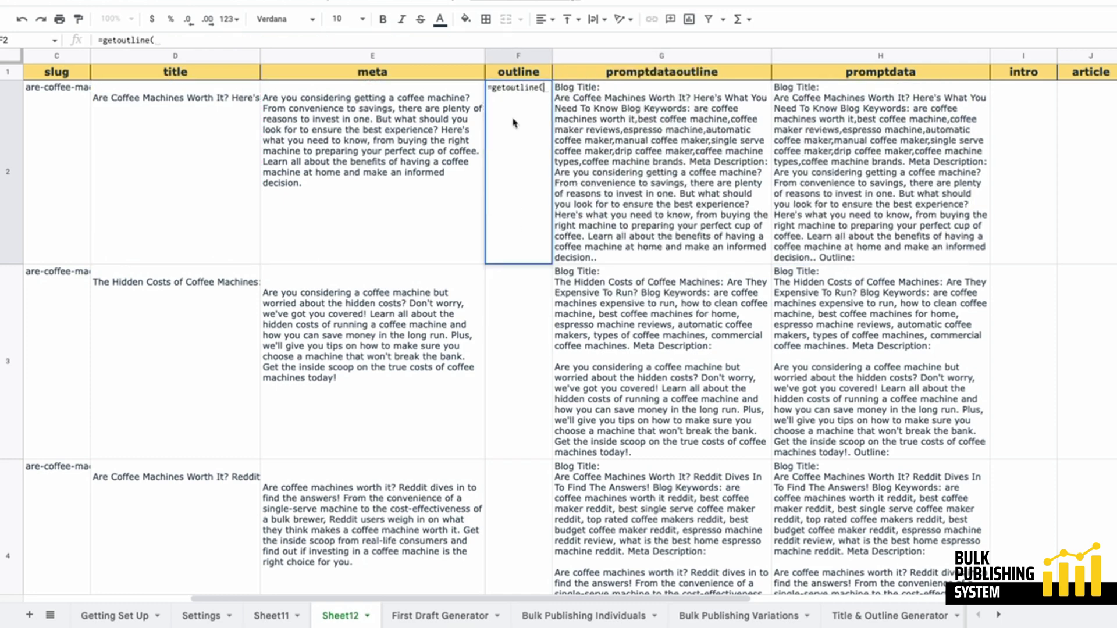
key("Return")
left_click(544, 396)
left_click_drag(552, 402, 653, 56)
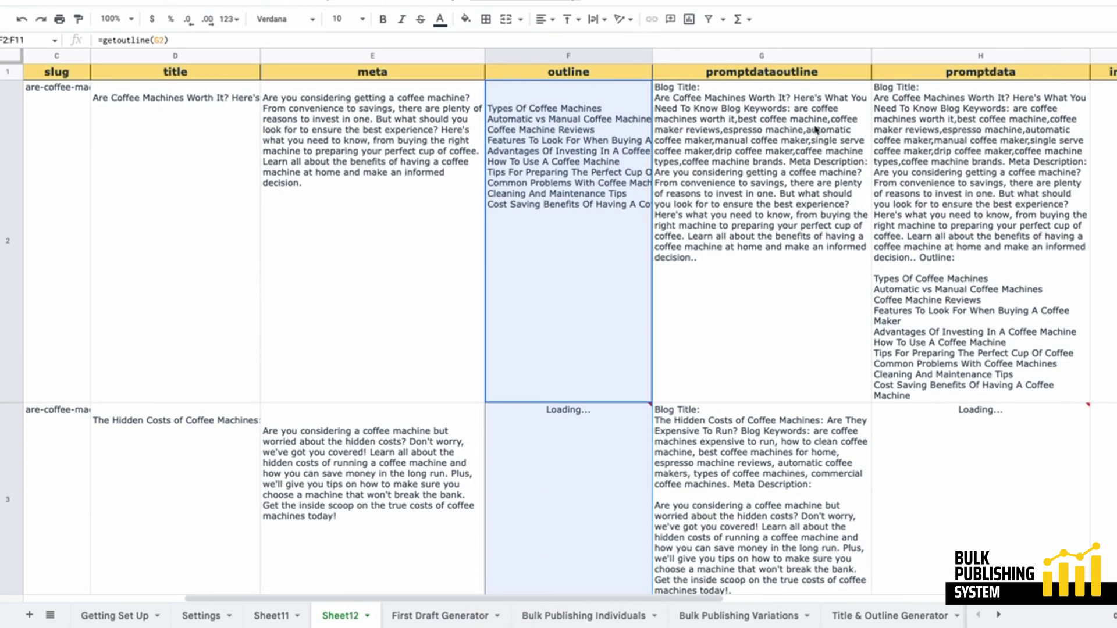
scroll(630, 301, "right", 1)
left_click(867, 195)
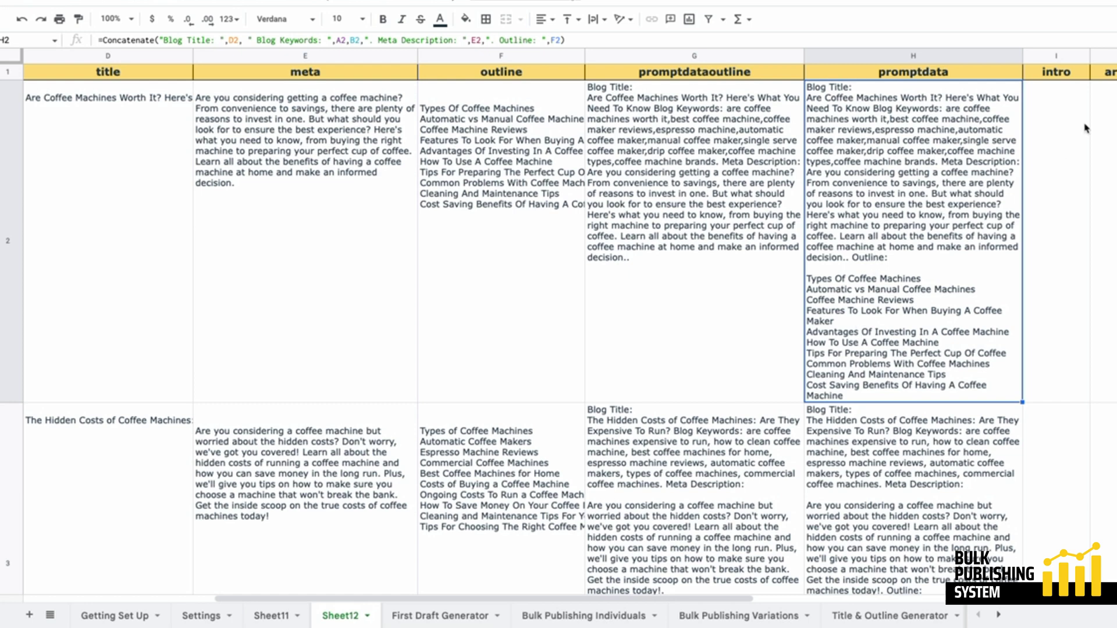
Step: Enter =getintro(H2) in I2 and fill it down through I11 with Ctrl+D
left_click(1045, 123)
type("=getintro(H2)")
key("Return")
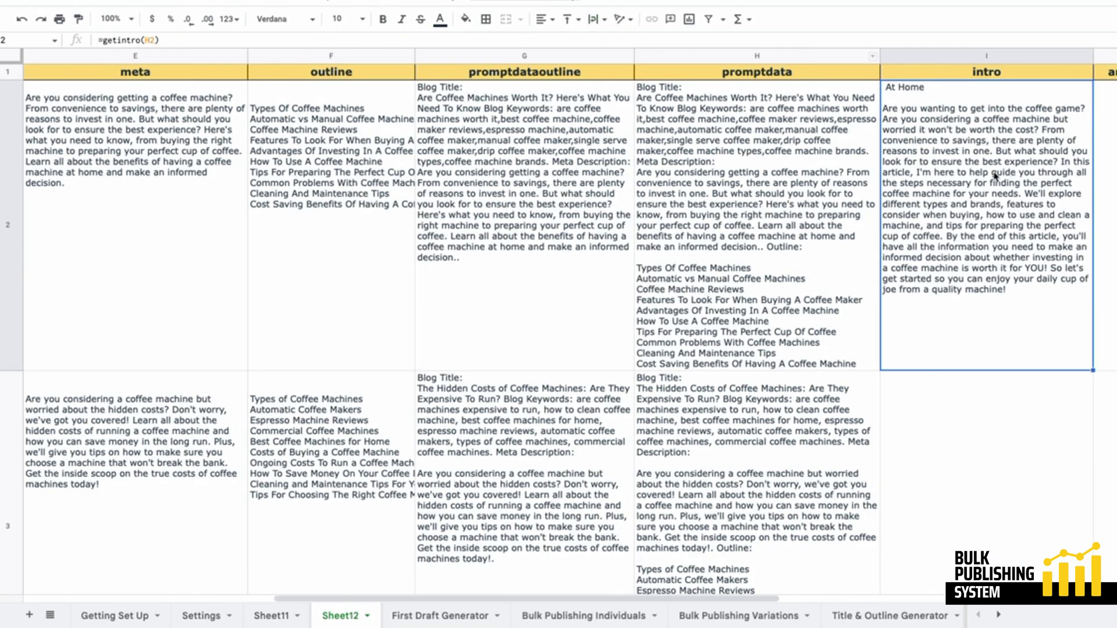
scroll(990, 407, "down", 5)
scroll(982, 582, "down", 10)
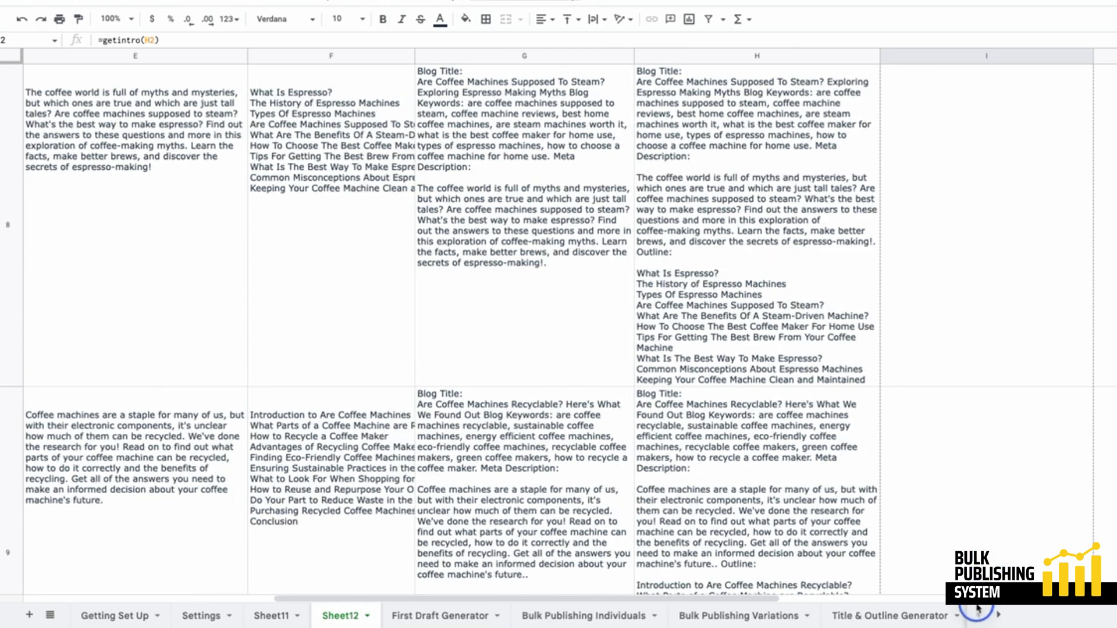
left_click(981, 349, "shift")
key("ctrl+d")
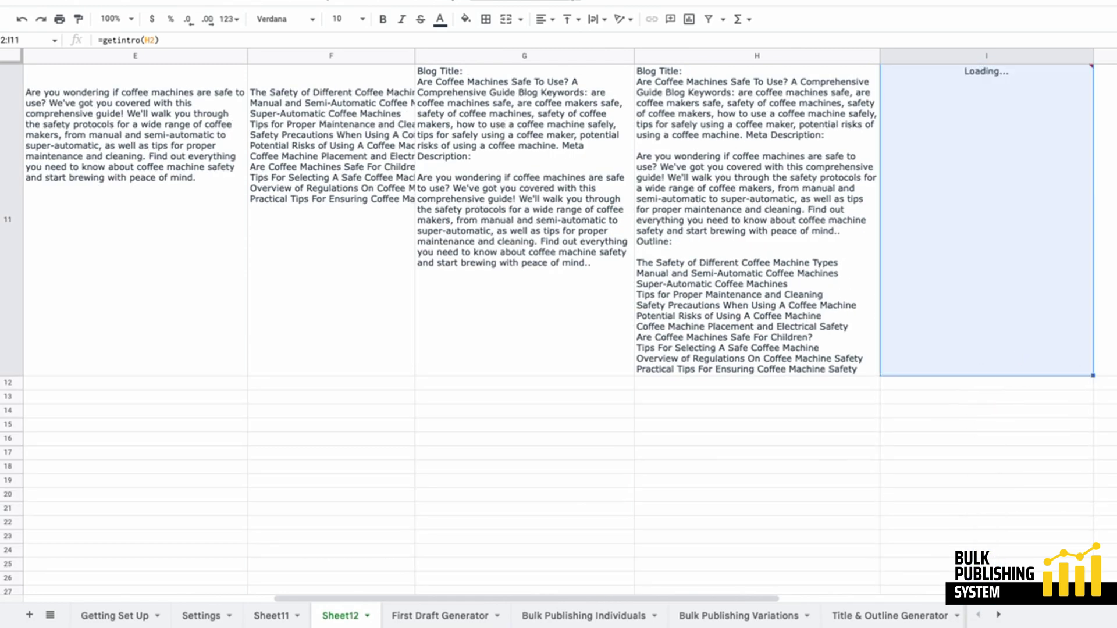
scroll(558, 325, "up", 10)
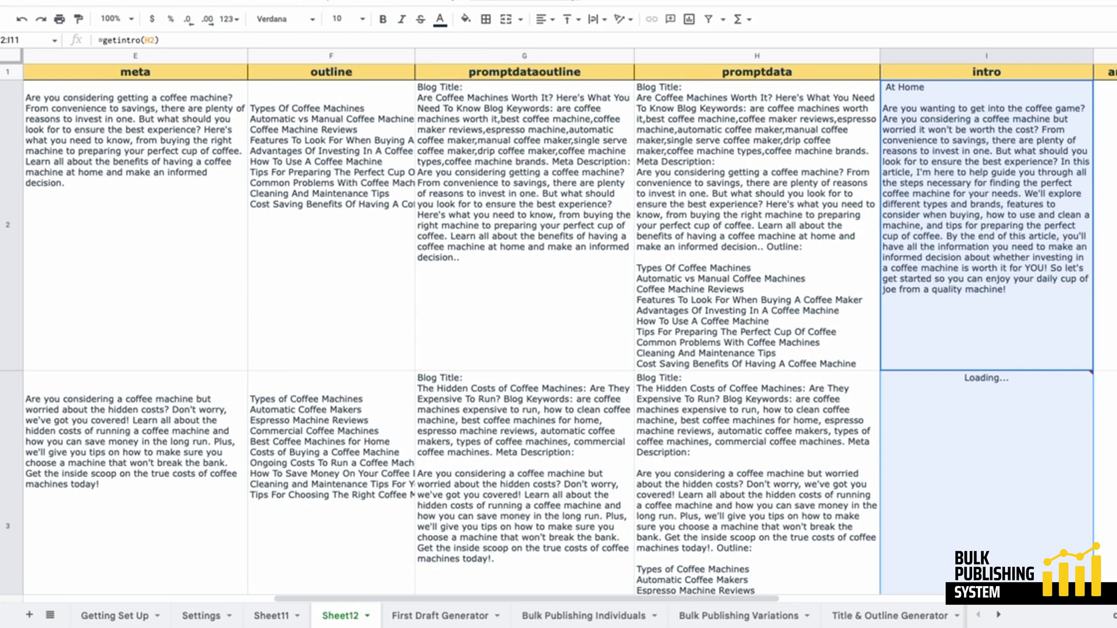
scroll(899, 304, "right", 5)
key("Right")
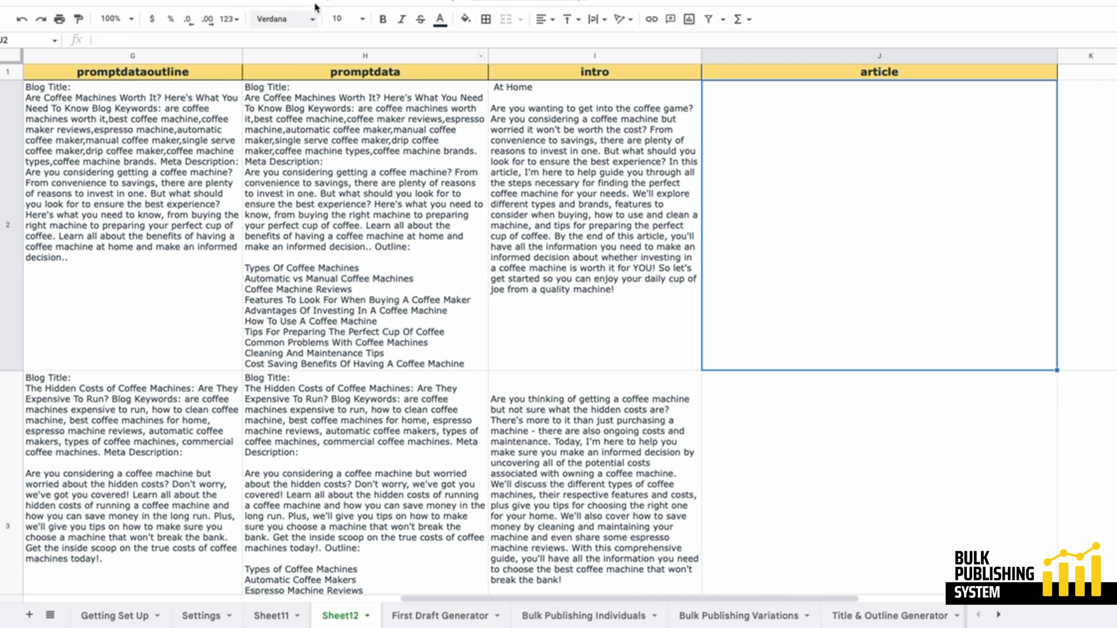
Step: Run the second custom script action, then delete the stray 'At Home' line from I2's intro
left_click(377, 4)
left_click(402, 40)
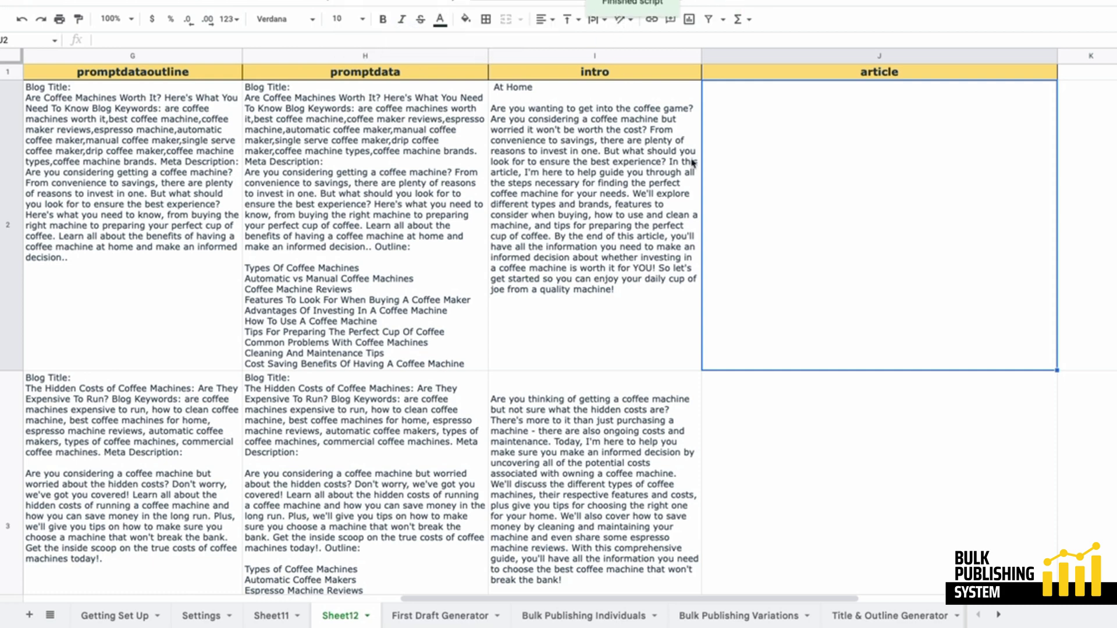
double_click(572, 164)
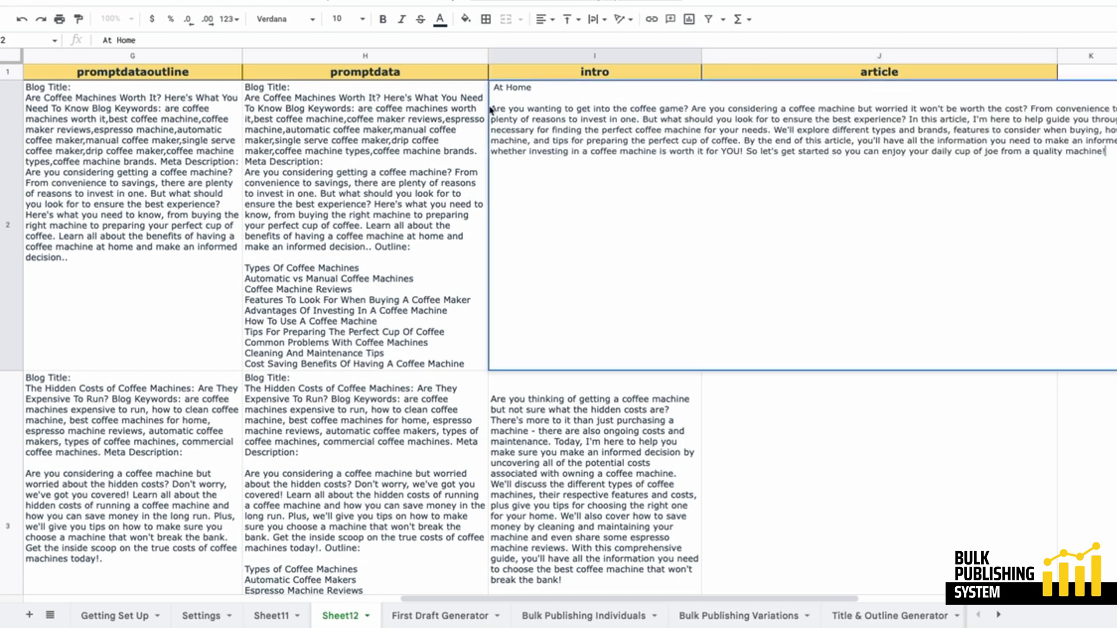
left_click_drag(492, 108, 473, 69)
key("BackSpace")
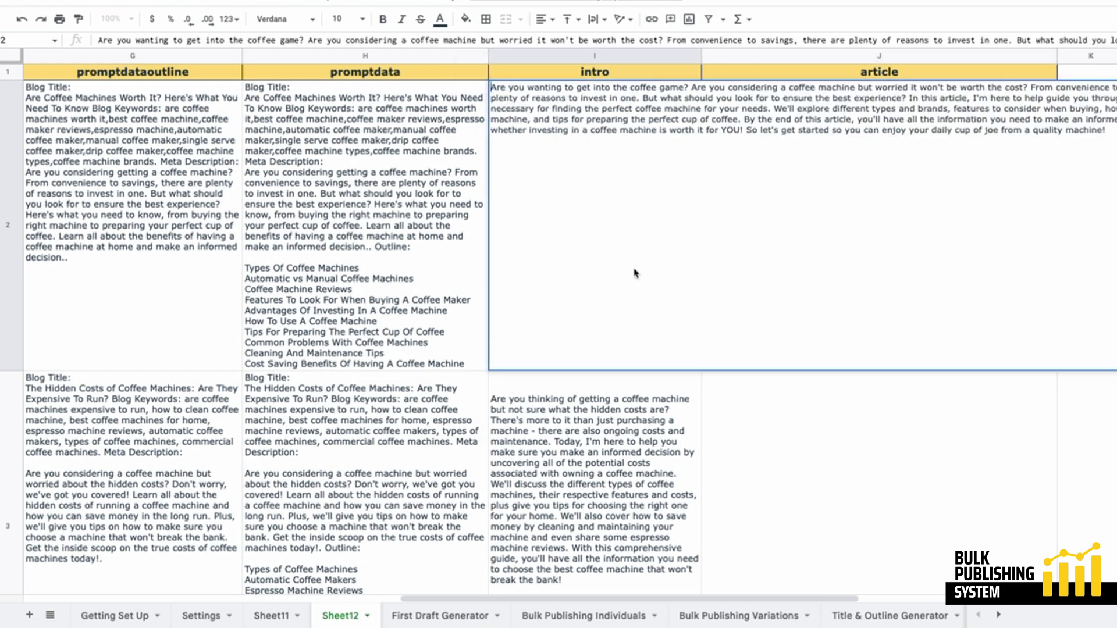
left_click(582, 451)
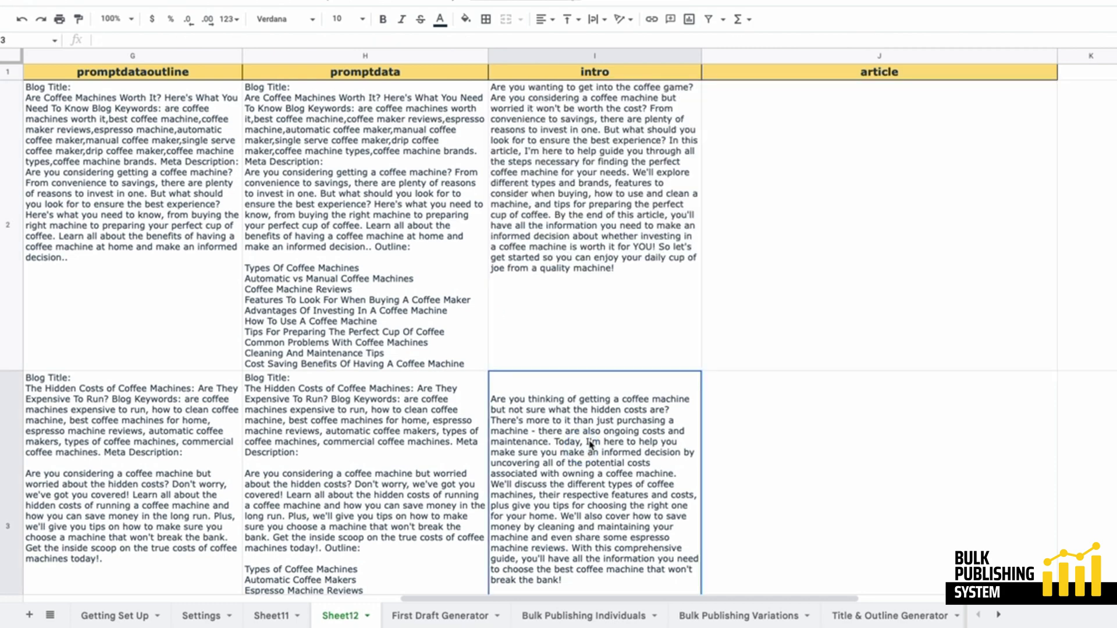
scroll(593, 440, "down", 10)
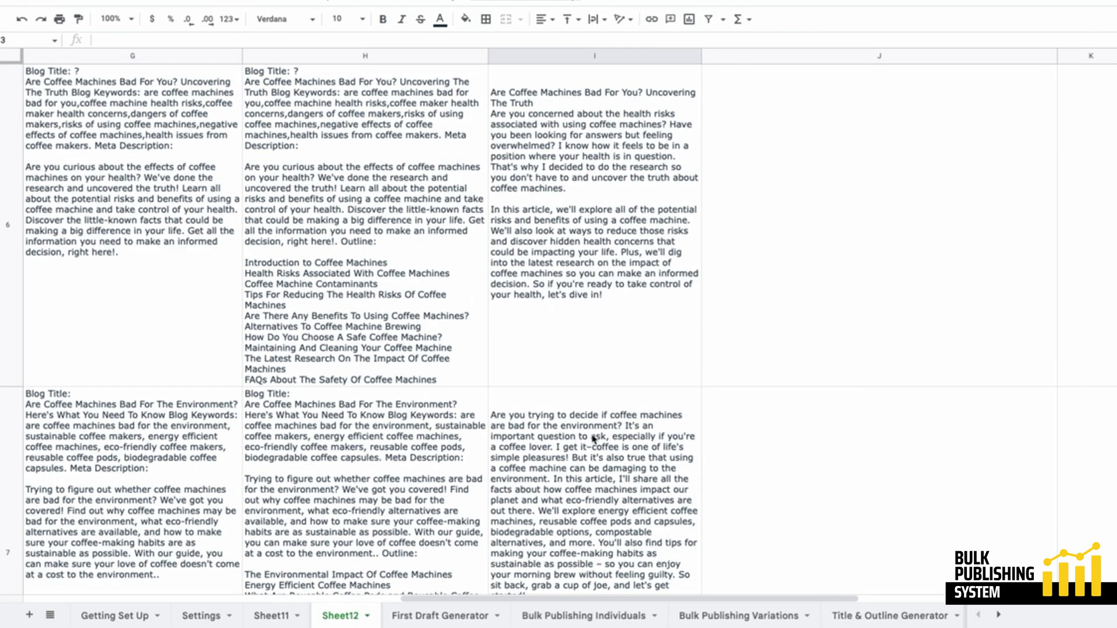
scroll(593, 439, "down", 2)
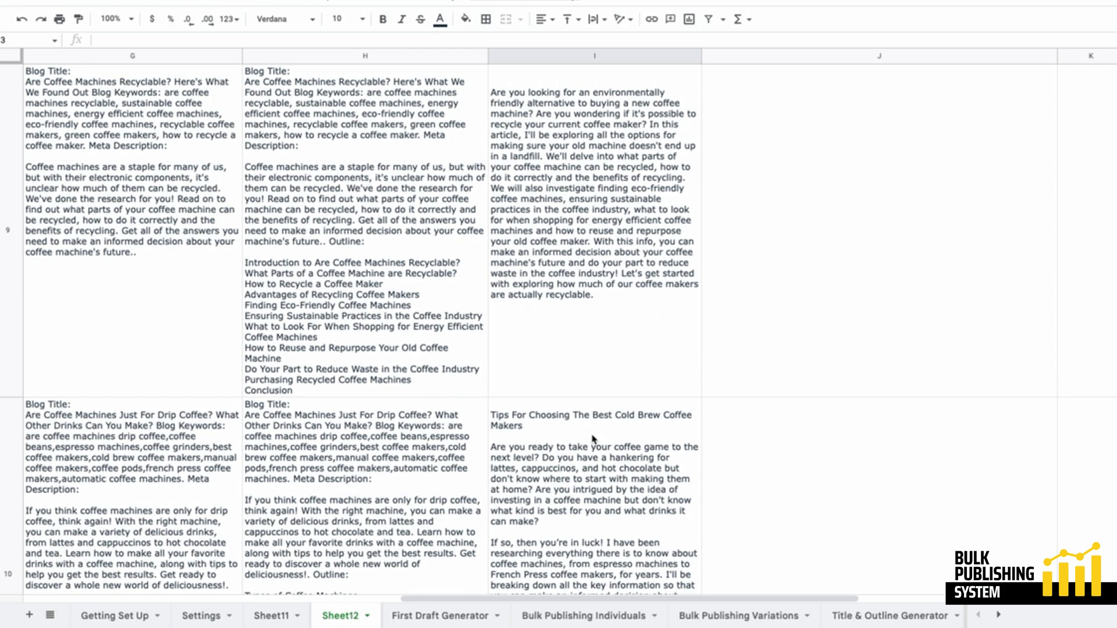
scroll(593, 439, "up", 12)
left_click(756, 187)
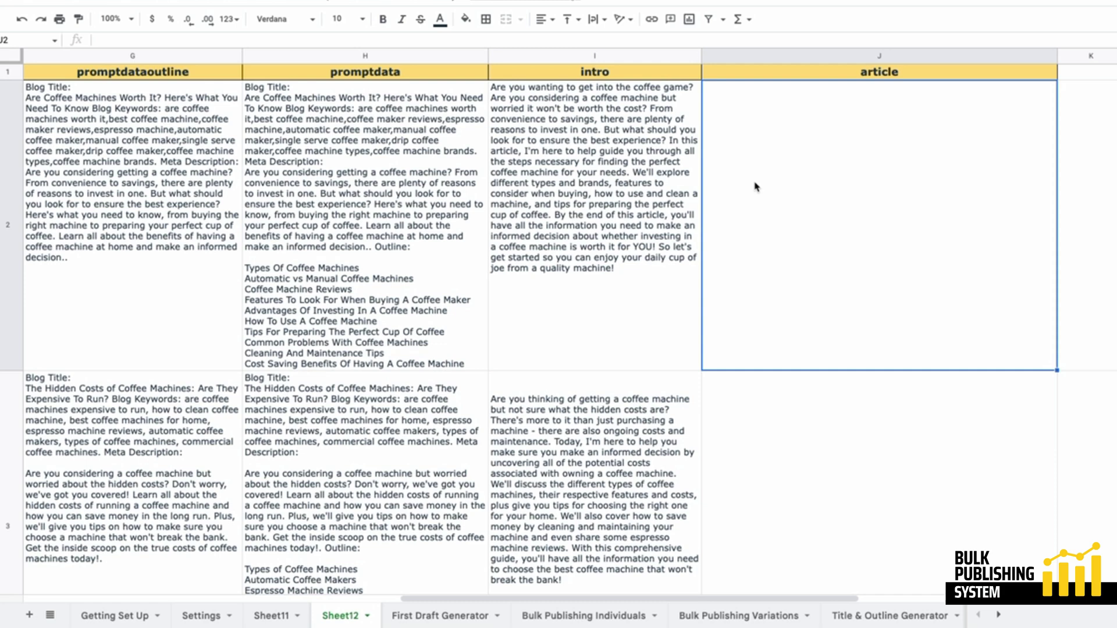
Step: Enter =gpt3custom4new(H2) in J2 and paste it down column J
left_click(926, 175)
type("=gpt3custom4new(H2)")
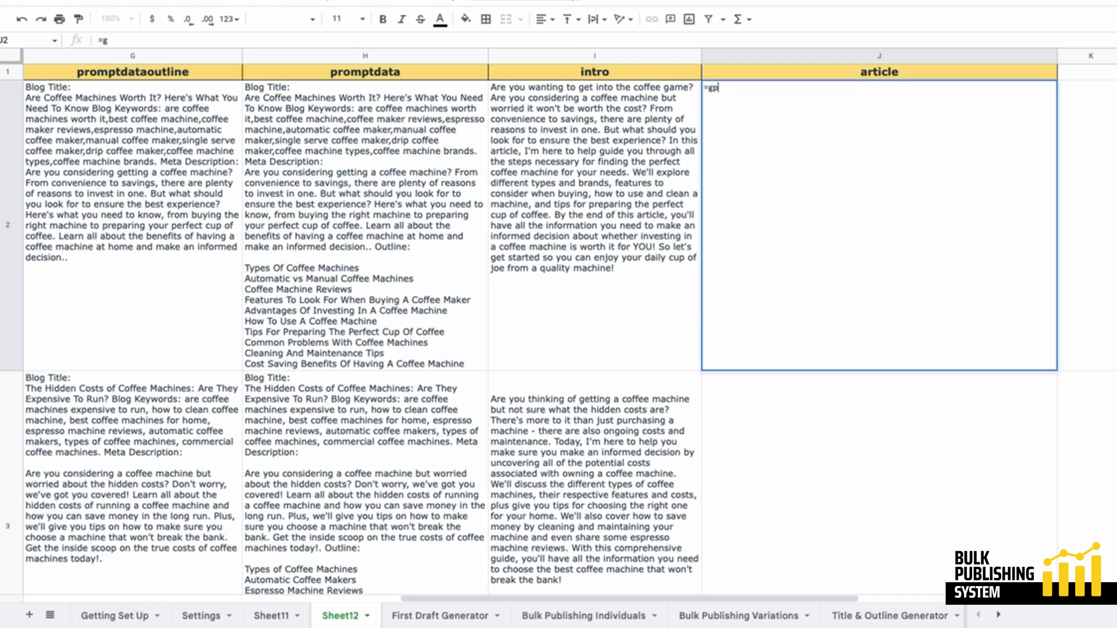
scroll(905, 582, "down", 5)
scroll(940, 112, "down", 10)
key("ctrl+v")
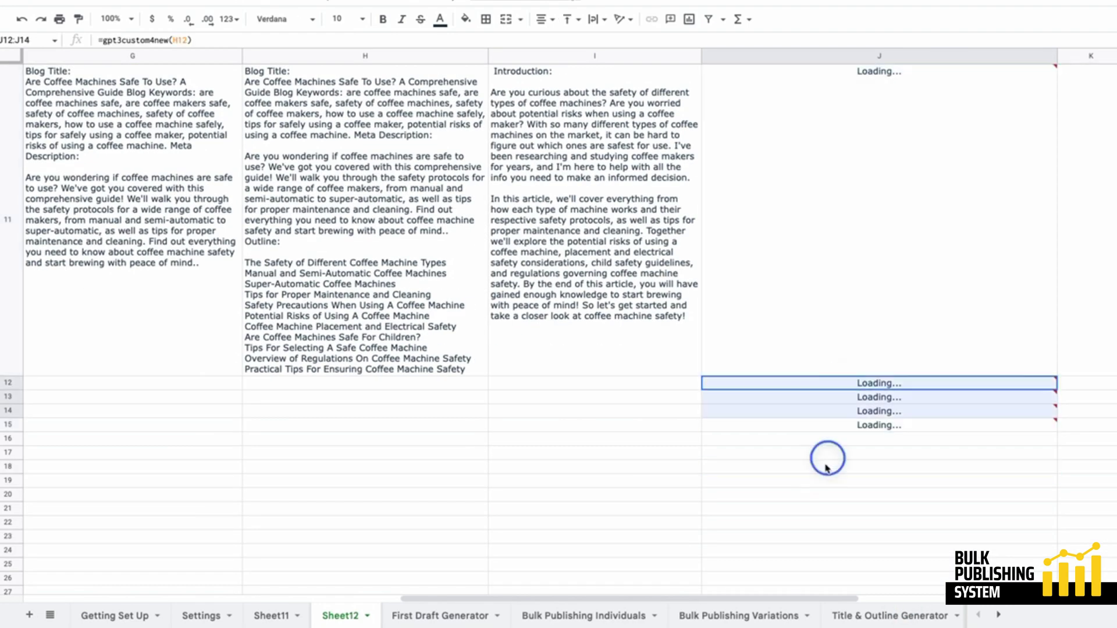
scroll(832, 430, "up", 10)
Step: Wrap the article text in J2 and auto-fit column J's width
left_click(831, 194)
left_click(603, 19)
left_click(614, 43)
left_click(1114, 248)
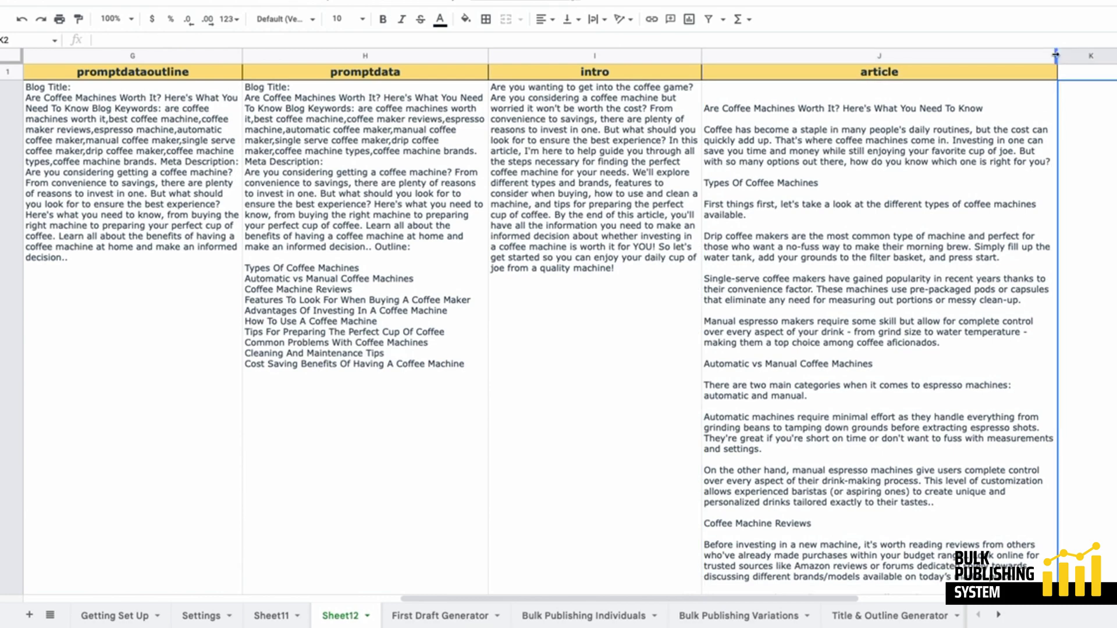
double_click(1057, 56)
Step: Scroll through the generated articles and select the whole of column J
left_click(1055, 434)
scroll(1056, 437, "down", 5)
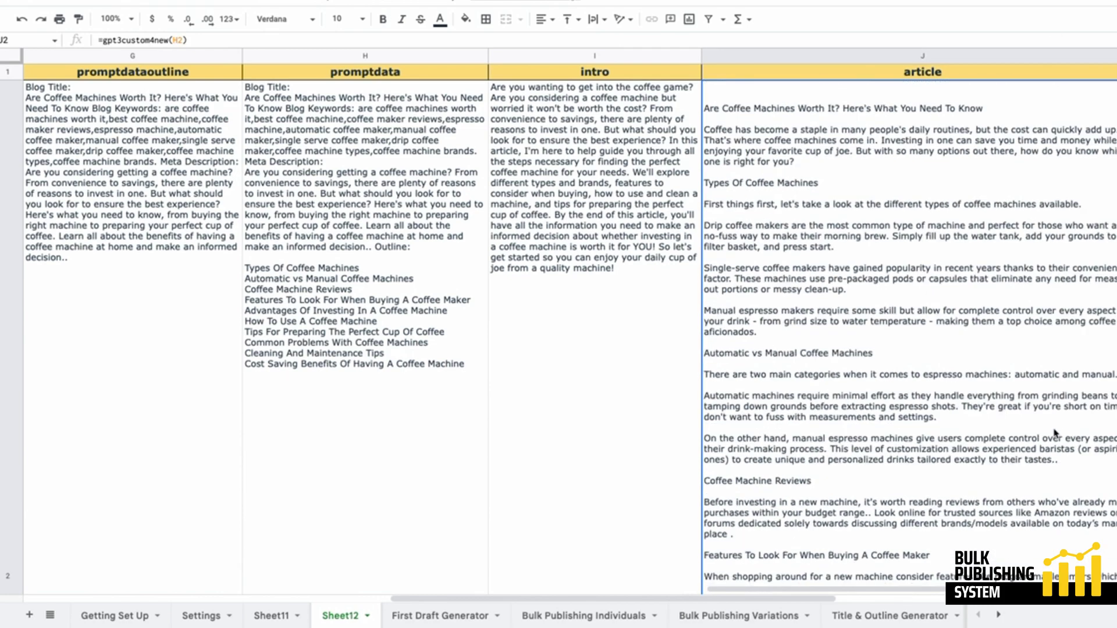
scroll(1055, 432, "down", 4)
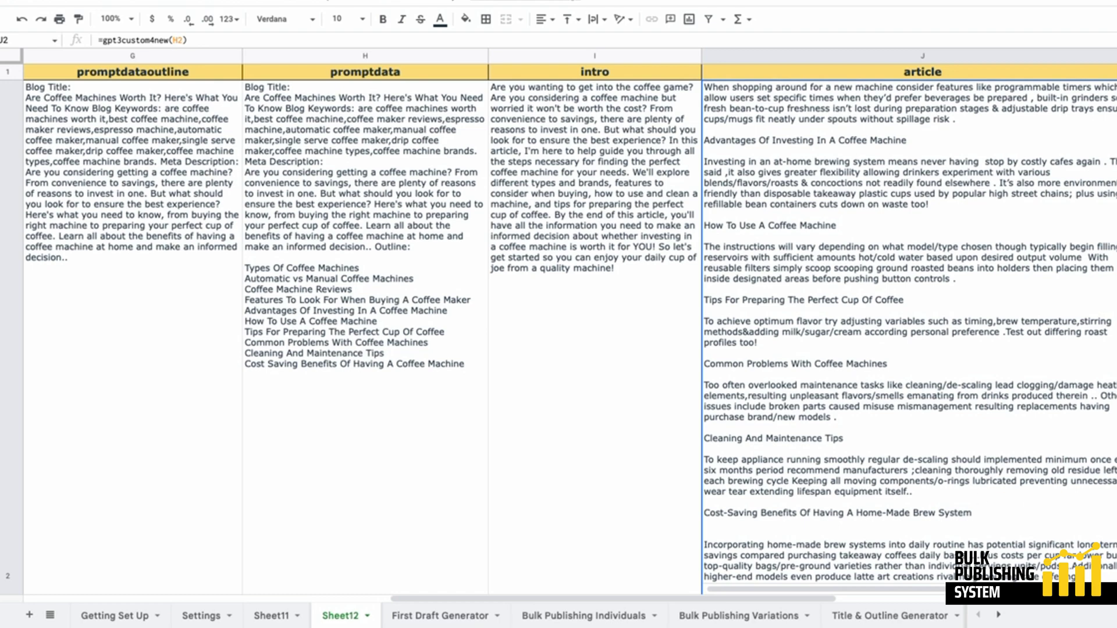
scroll(1055, 432, "down", 2)
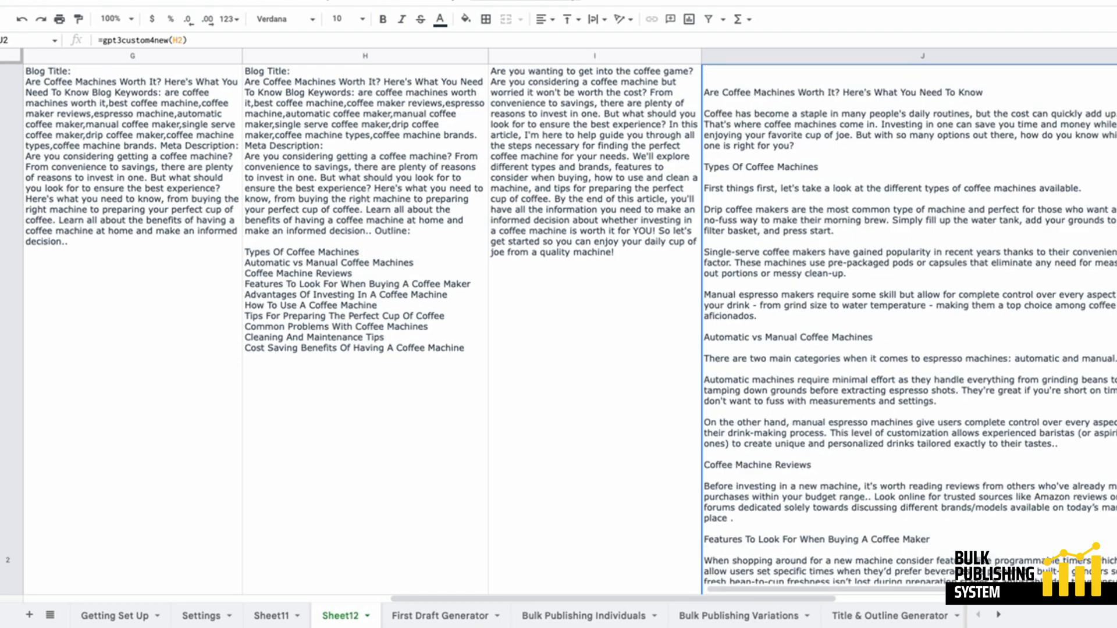
key("Right")
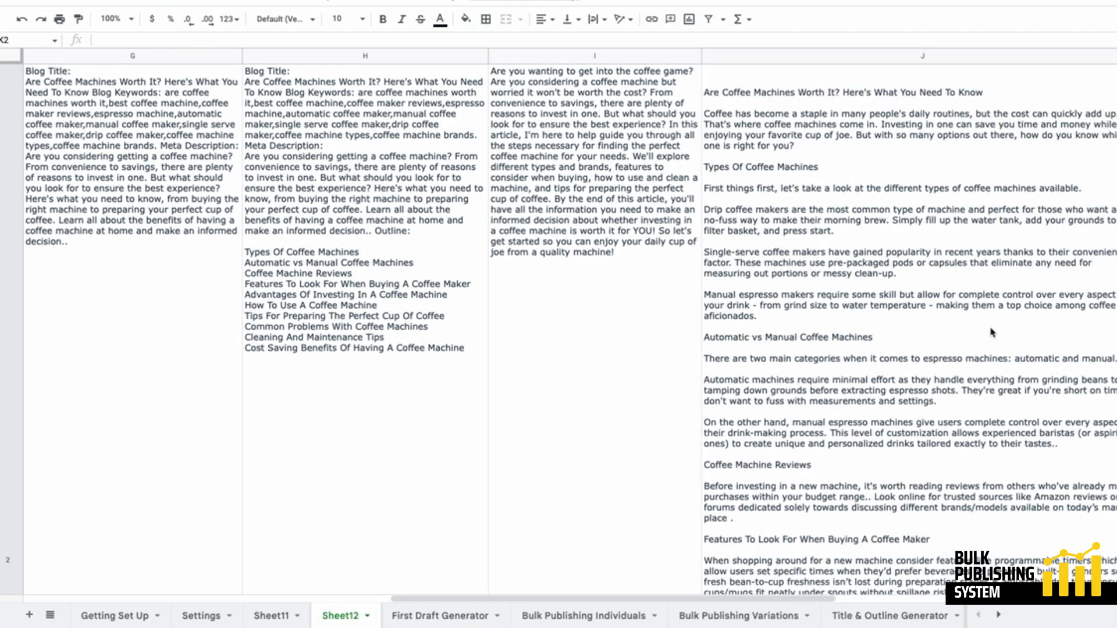
scroll(992, 333, "down", 10)
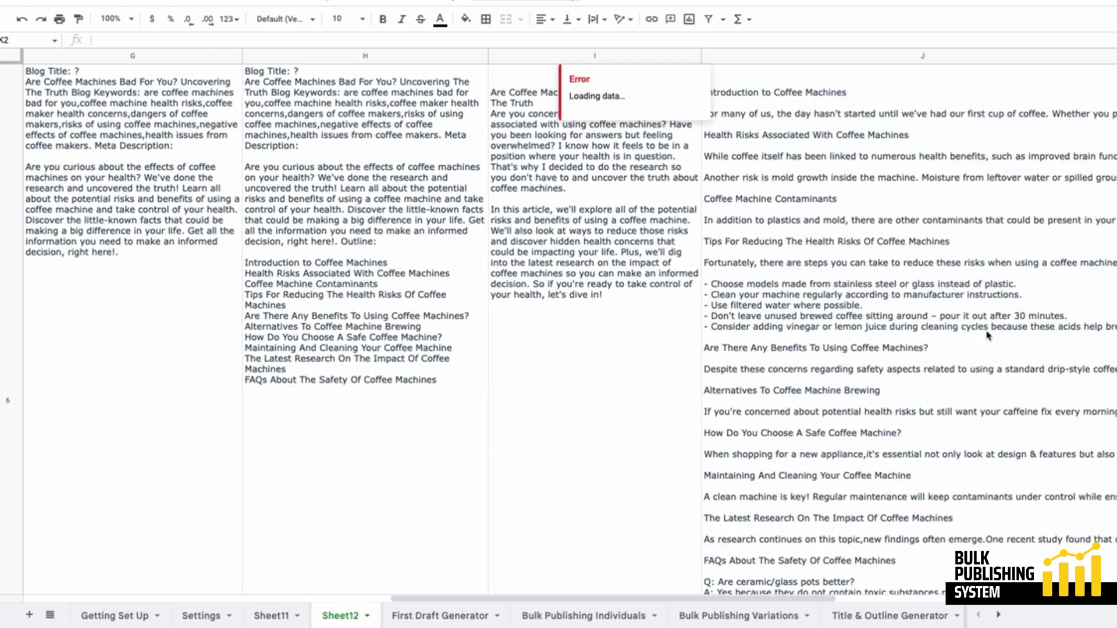
left_click(928, 60)
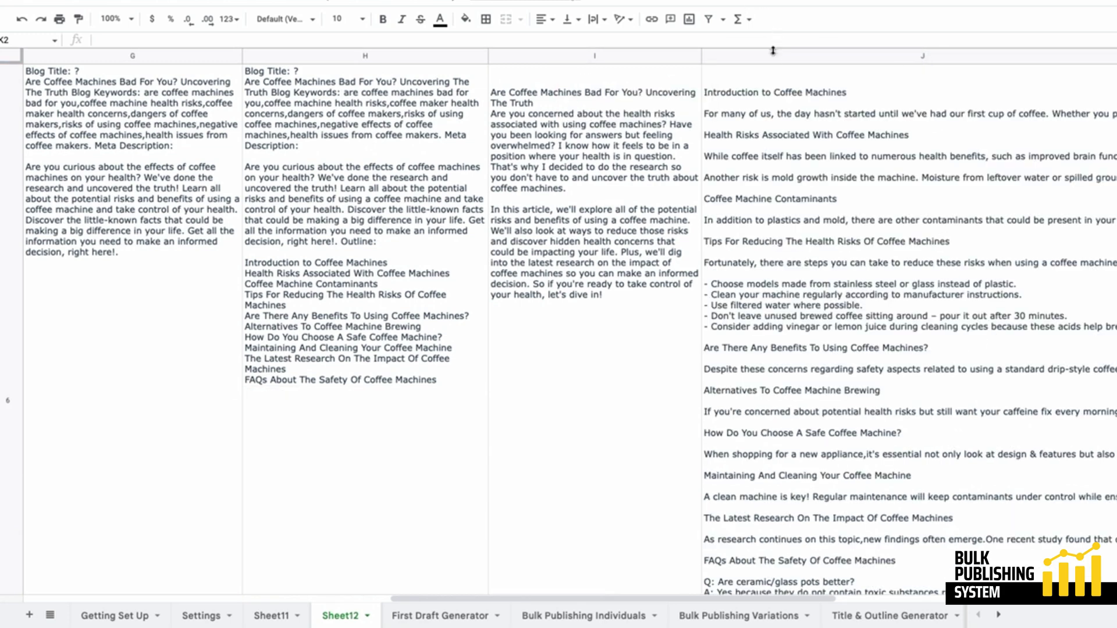
left_click(597, 19)
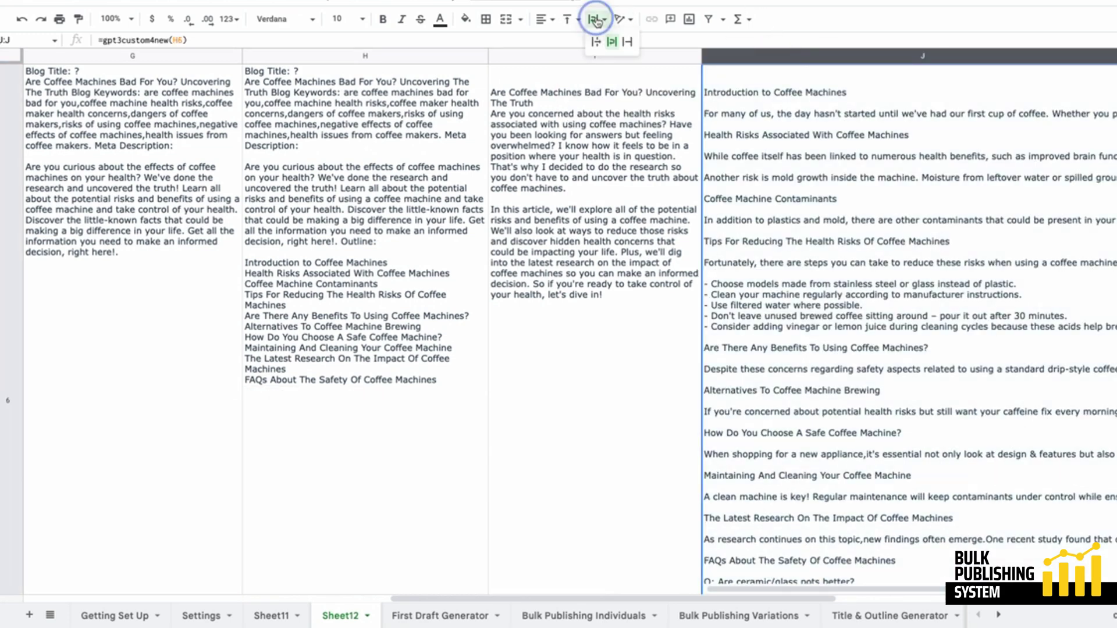
Step: Set column J to clip its text, then review the intros and articles in rows 2–4
left_click(627, 41)
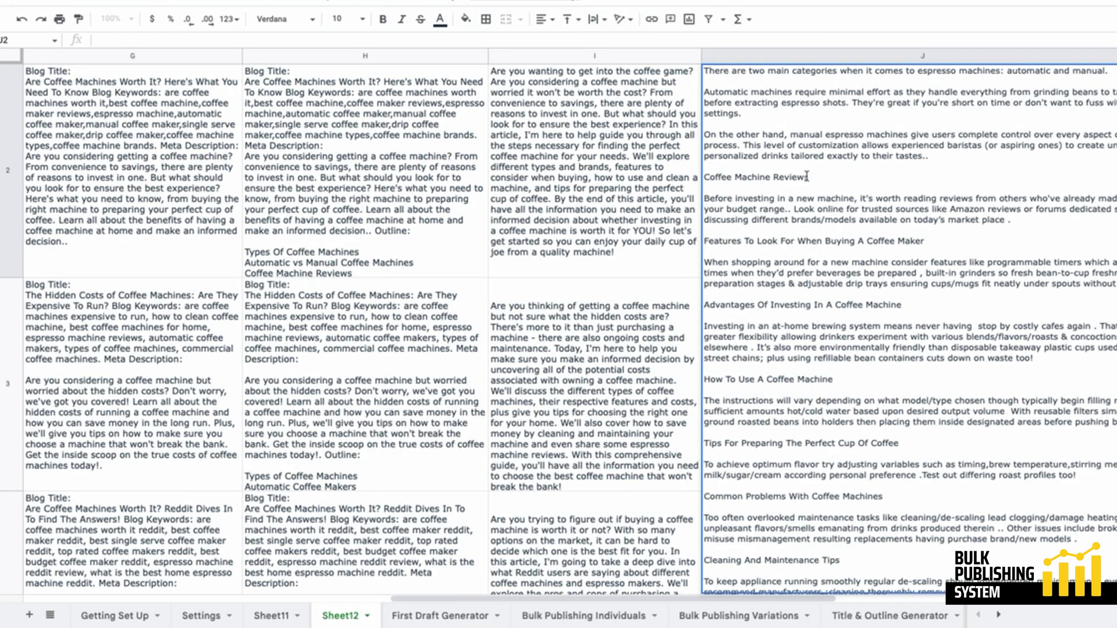
left_click(570, 176)
left_click(811, 333)
scroll(893, 328, "down", 5)
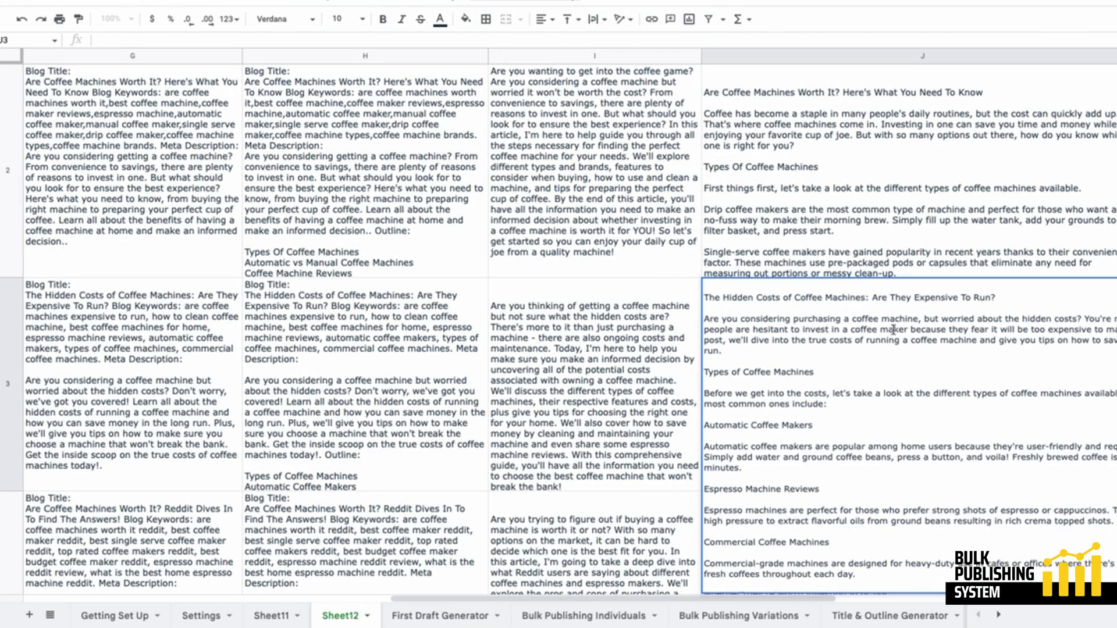
scroll(895, 326, "down", 2)
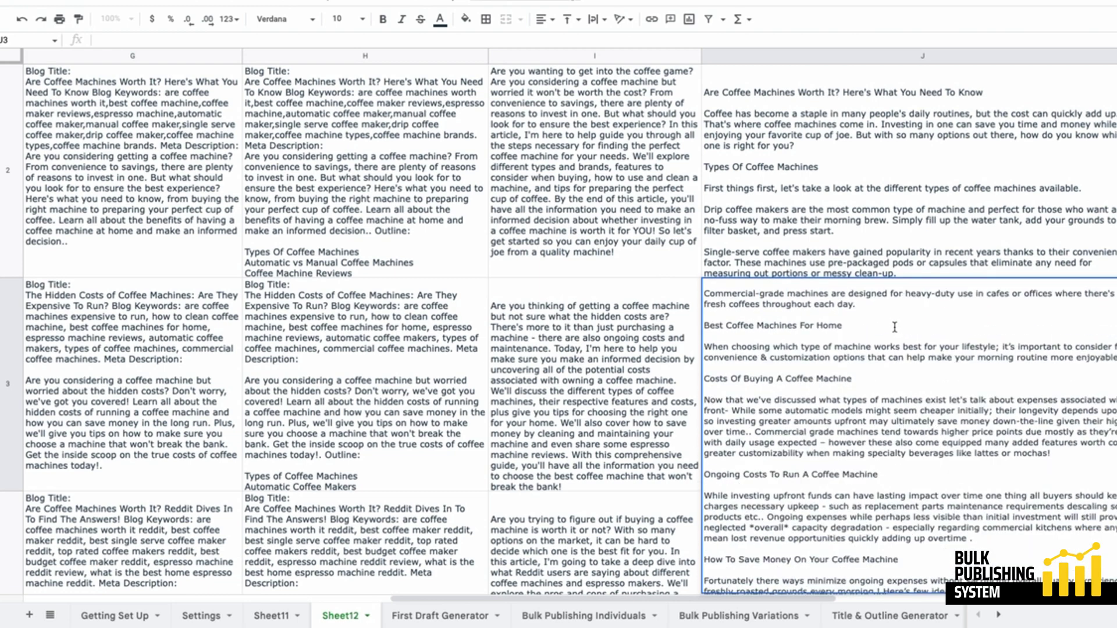
left_click(646, 356)
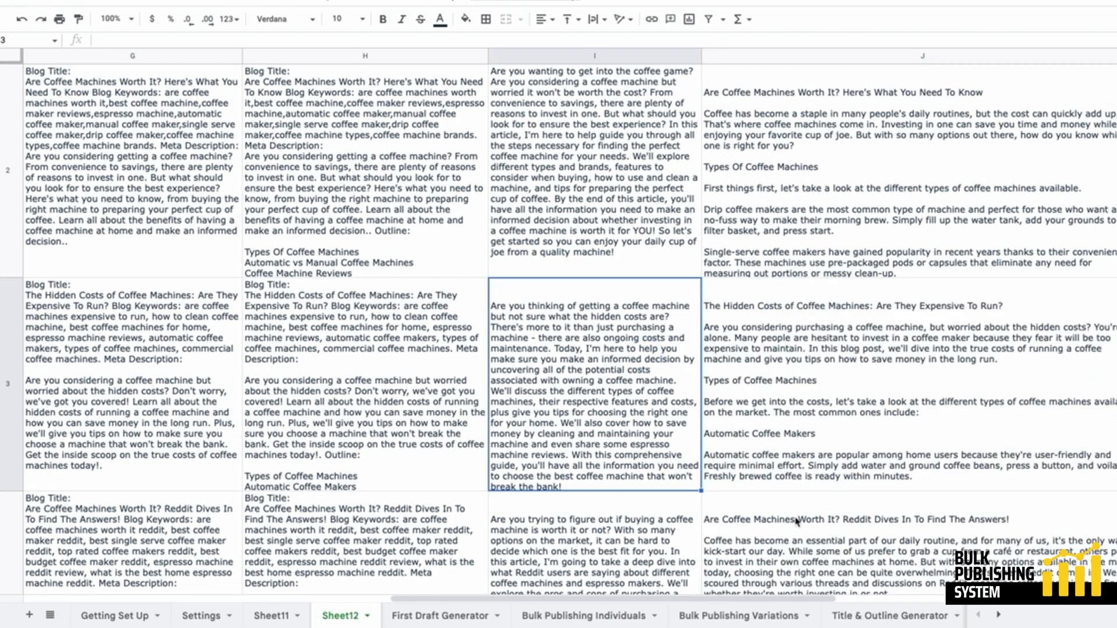
left_click(797, 536)
left_click(610, 408)
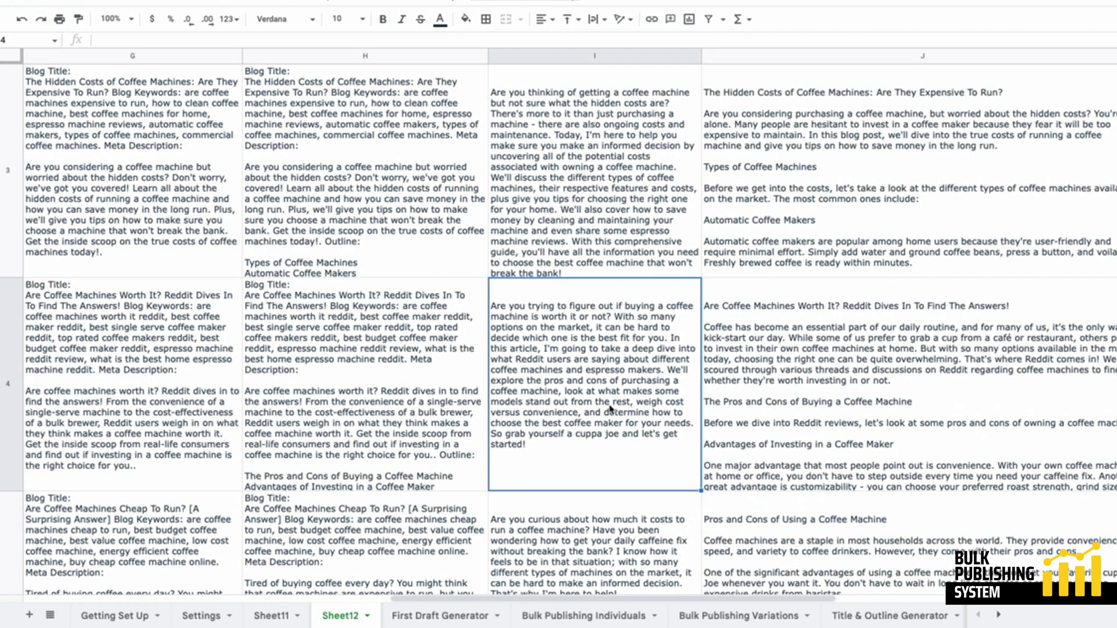